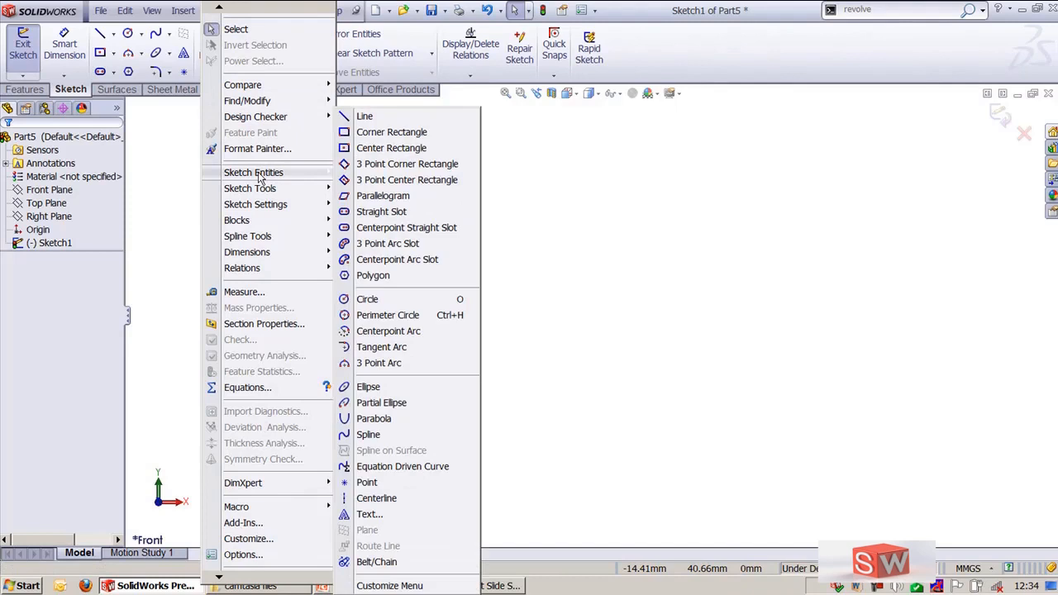
Sketch a horizontal line about 82 mm long from the origin along the positive X direction
left_click(362, 117)
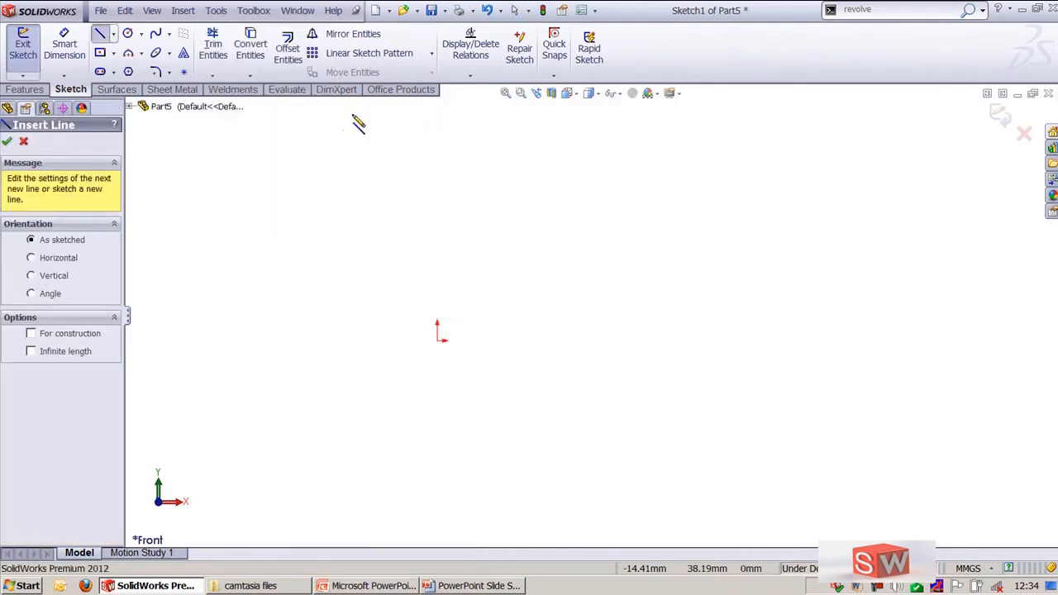
left_click(108, 250)
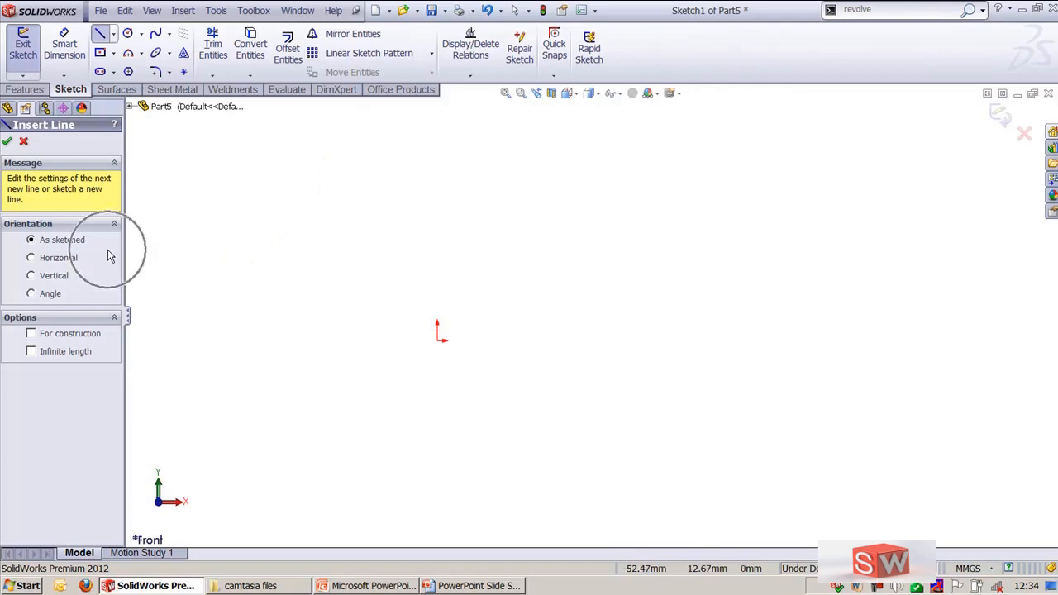
left_click(107, 259)
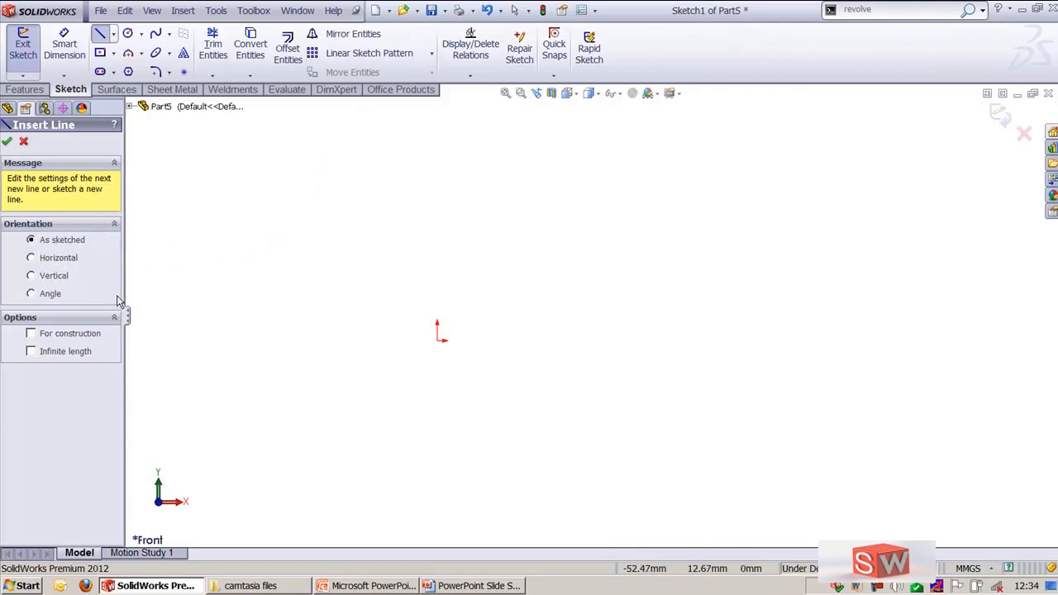
left_click(437, 339)
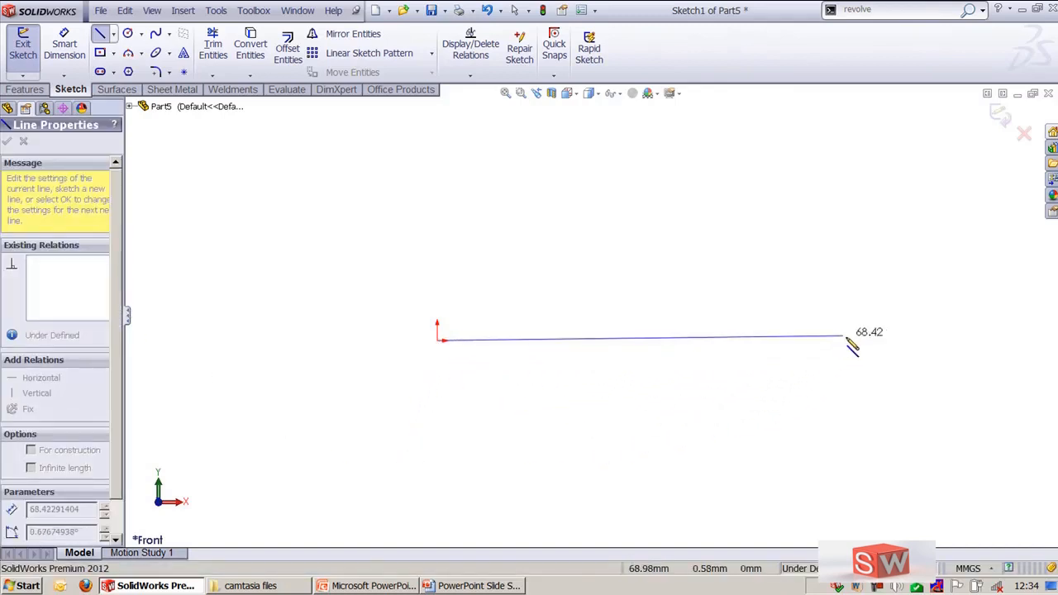
middle_click_drag(541, 347, 433, 412, "ctrl")
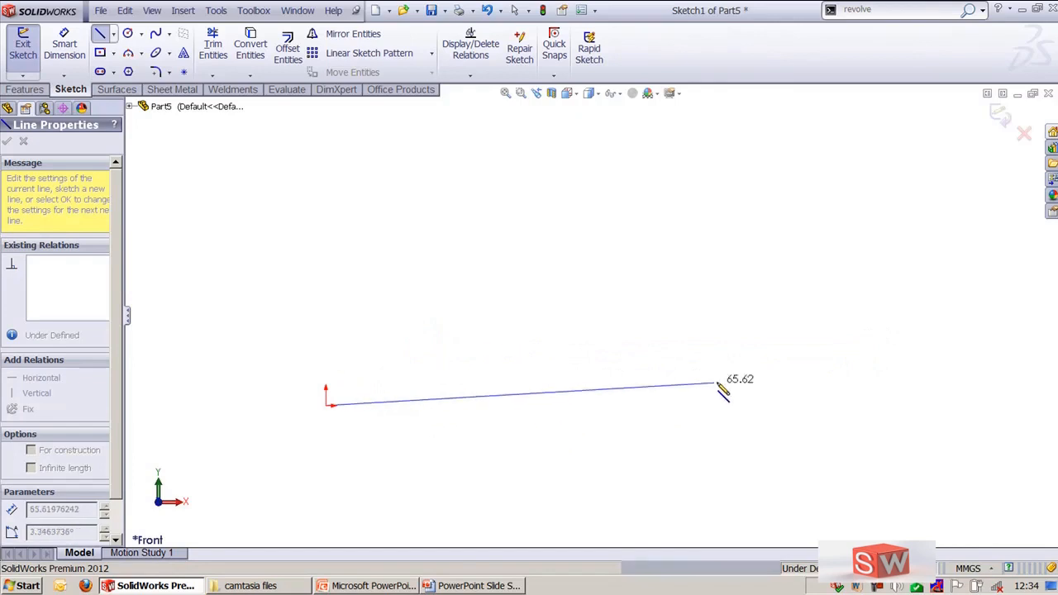
left_click(812, 405)
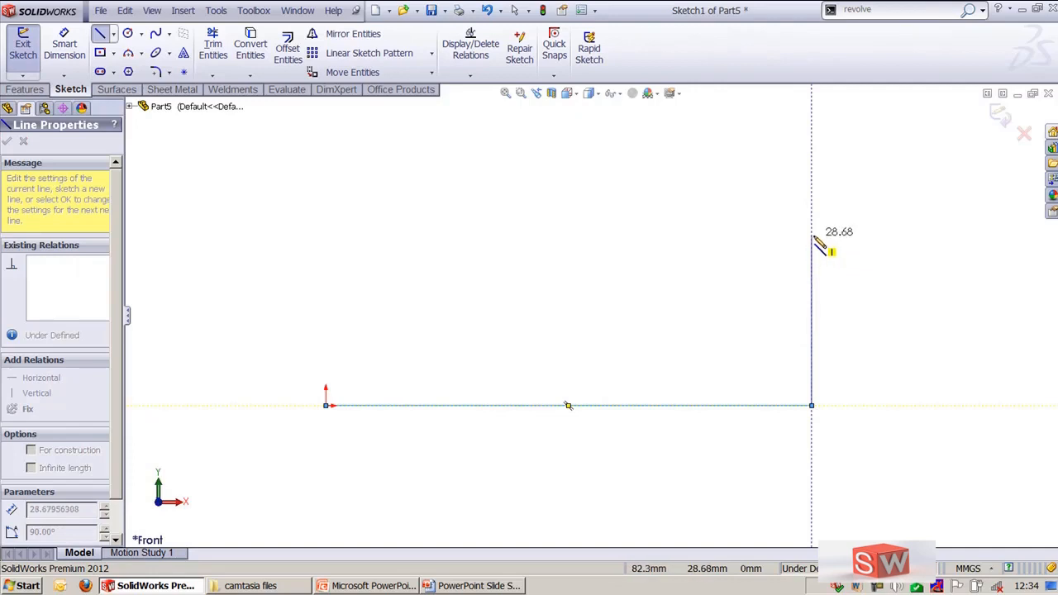
key("Escape")
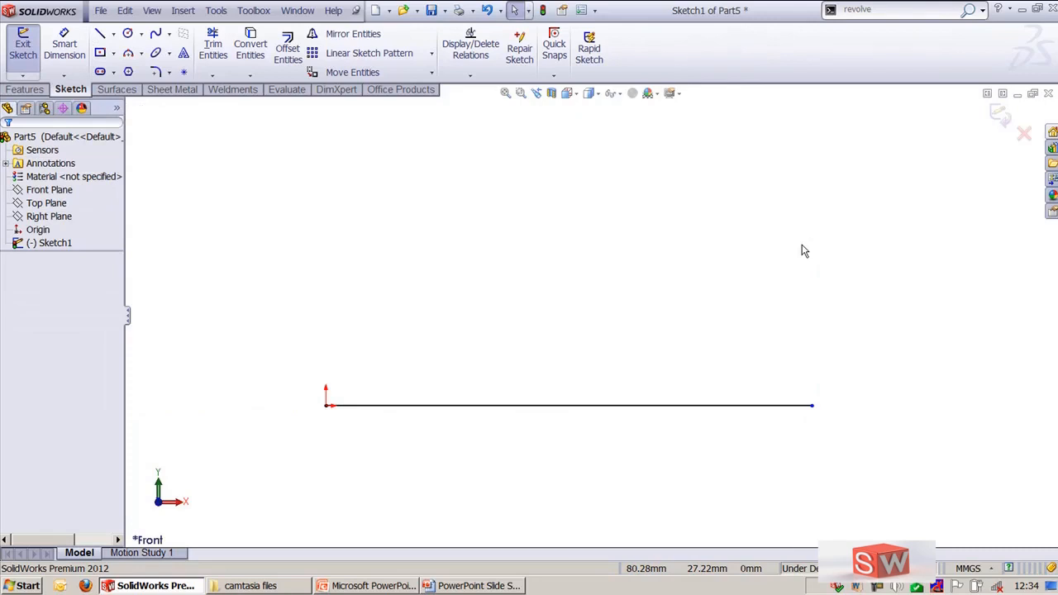
Sketch a 60 mm line with Vertical orientation upward from the free end of the horizontal base line
key("l")
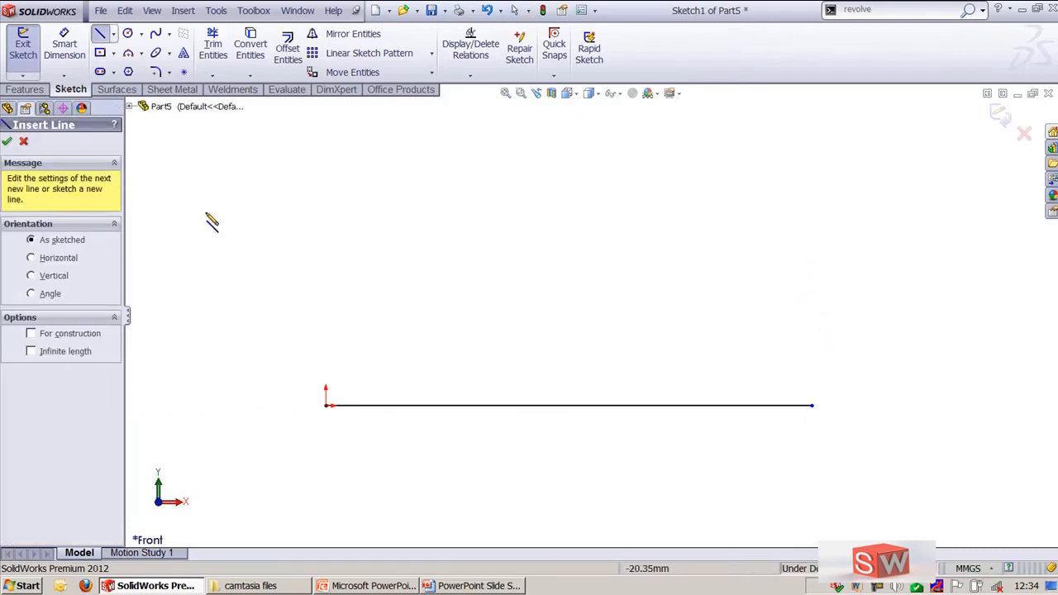
left_click(50, 278)
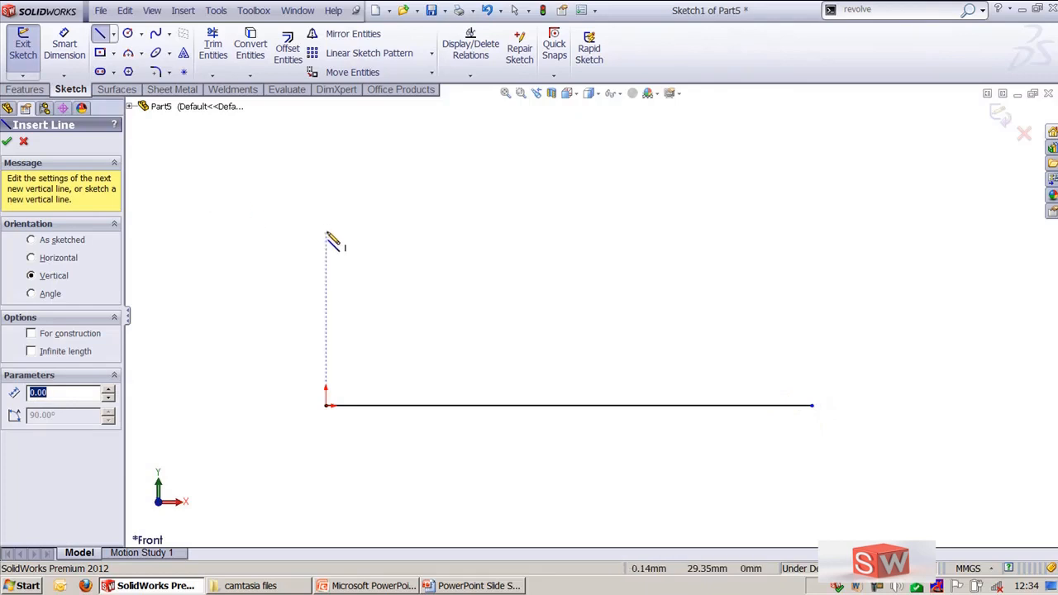
type("60")
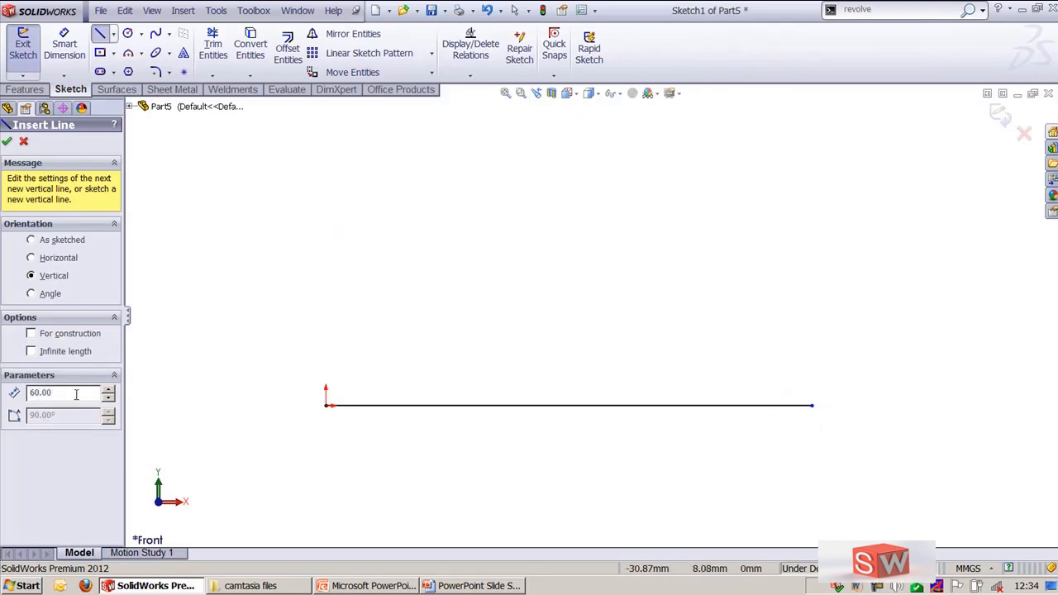
left_click(814, 406)
scroll(776, 295, "up", 3)
middle_click_drag(731, 267, 770, 323, "ctrl")
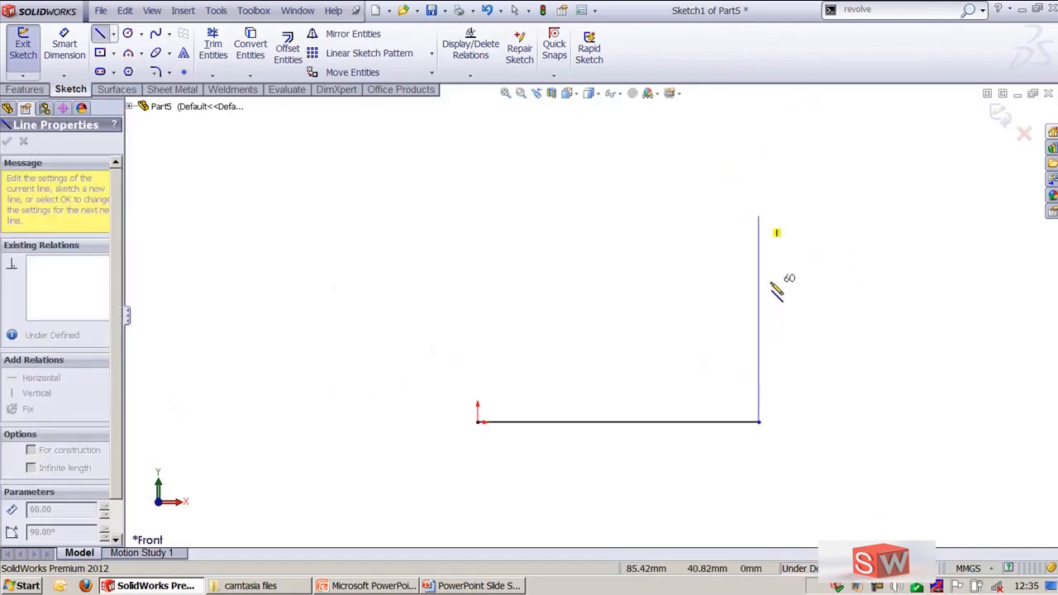
key("Escape")
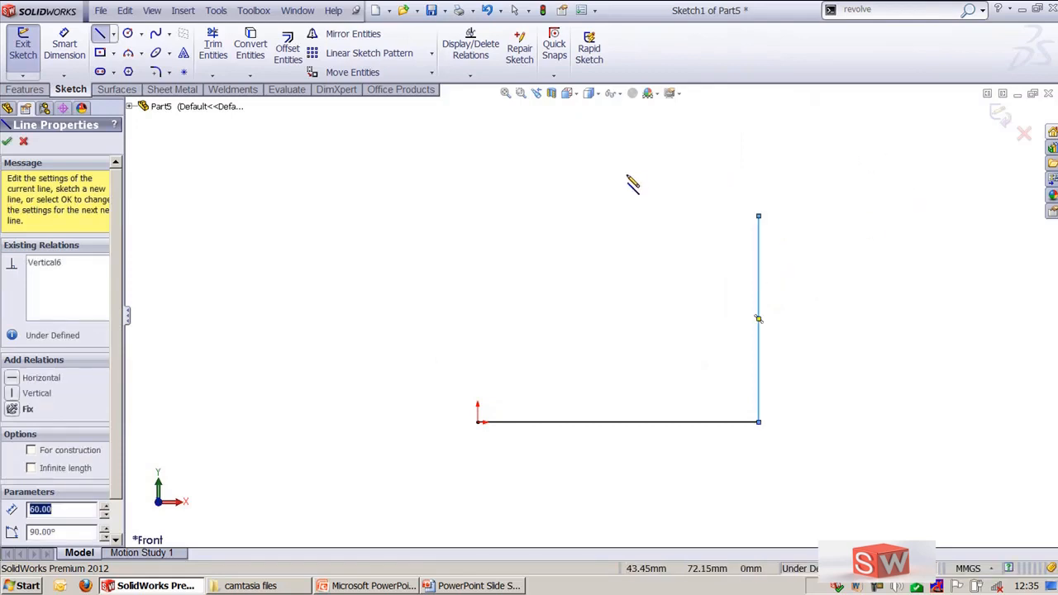
key("Escape")
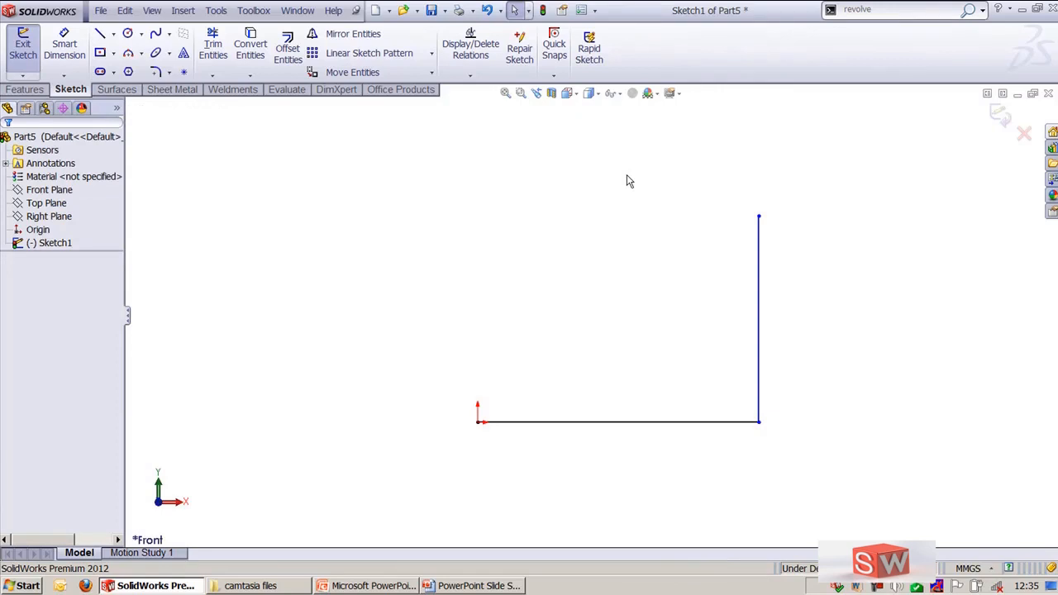
Sketch a line with Horizontal orientation, about 38 mm long, from the vertical line's upper end back toward the origin side
key("l")
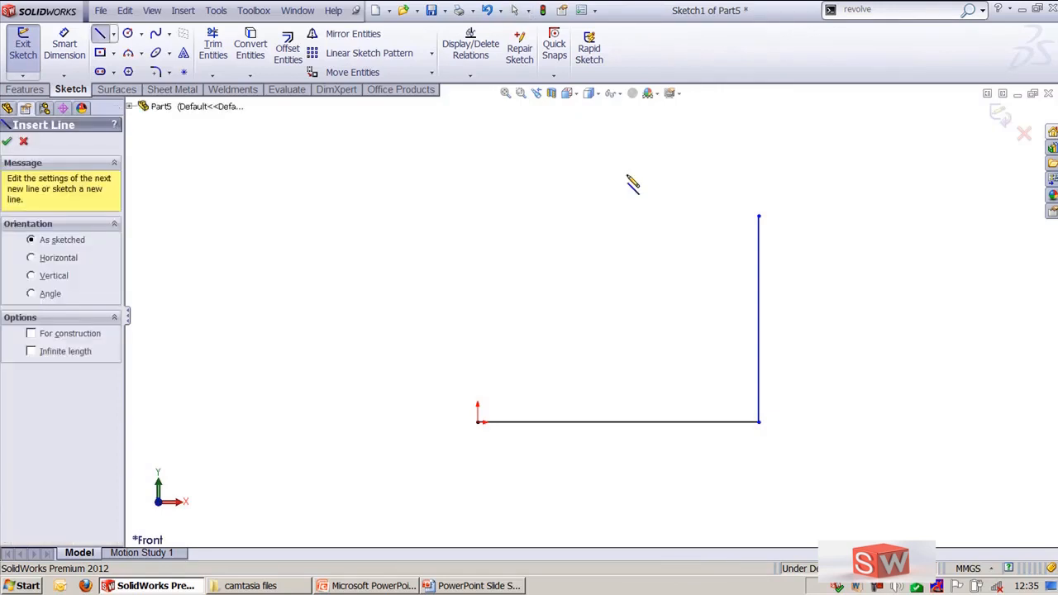
left_click(45, 260)
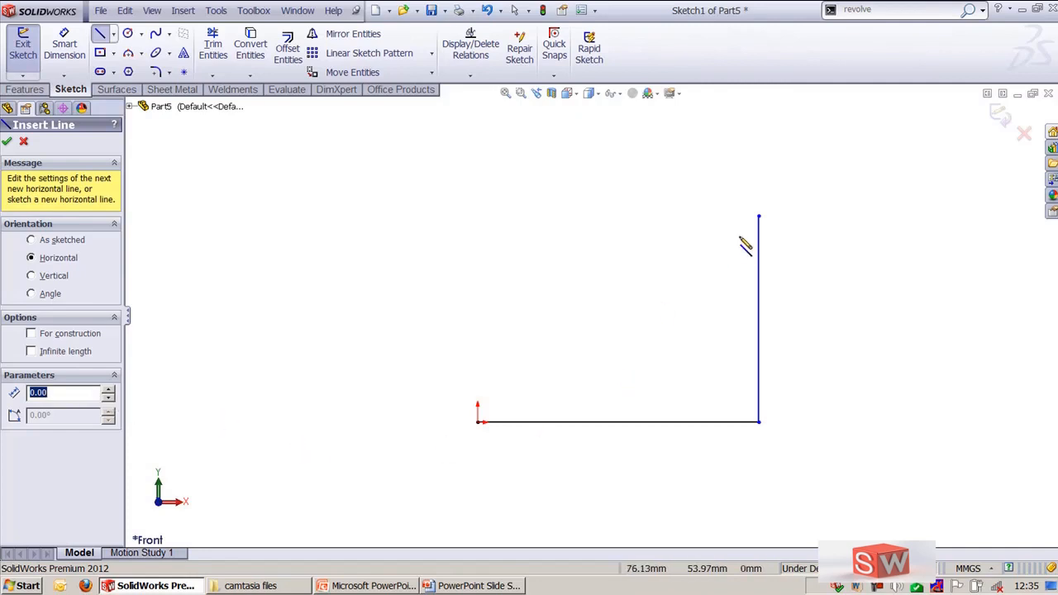
left_click(759, 217)
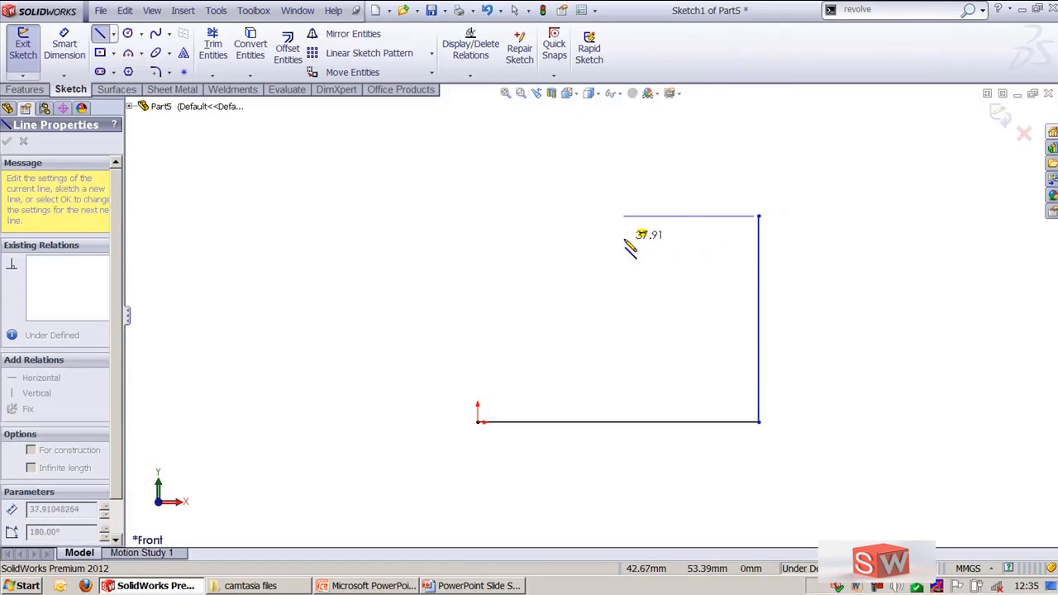
left_click(624, 216)
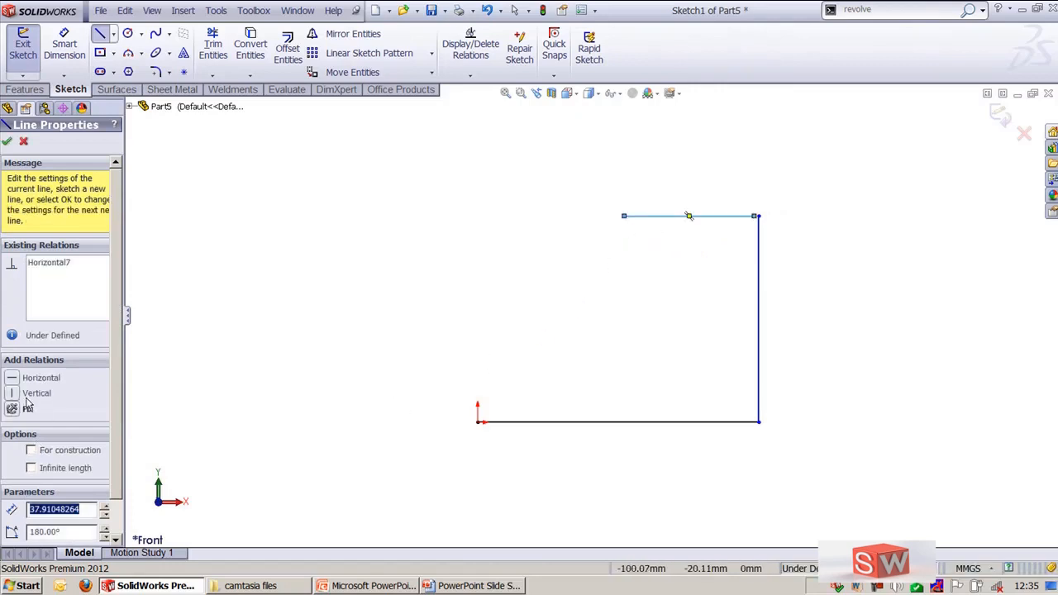
key("Escape")
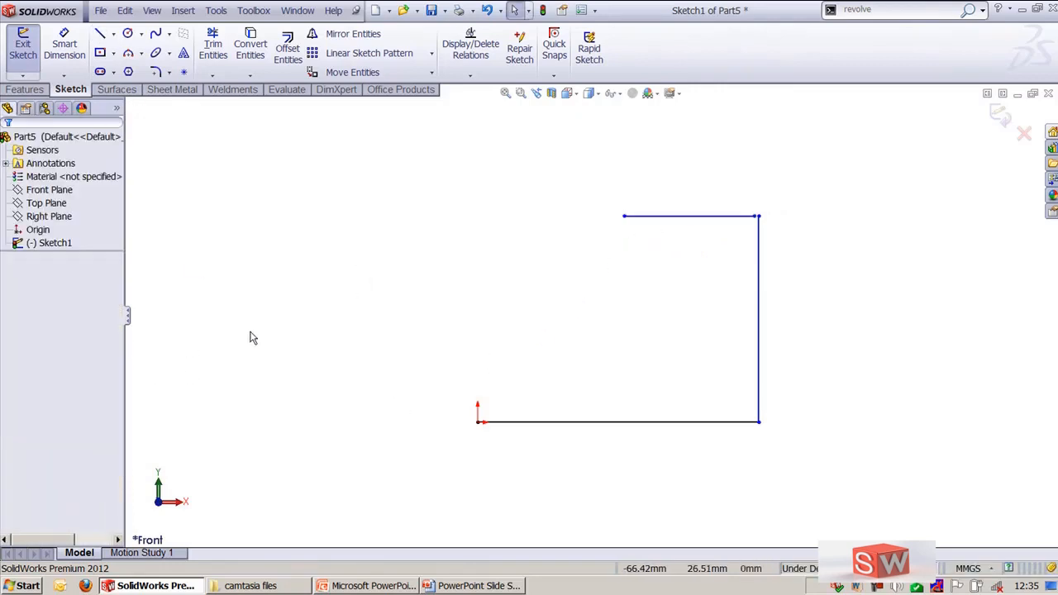
Sketch an angled line from the origin, 30 mm long at 50°, with dimensions added automatically
key("l")
left_click(31, 294)
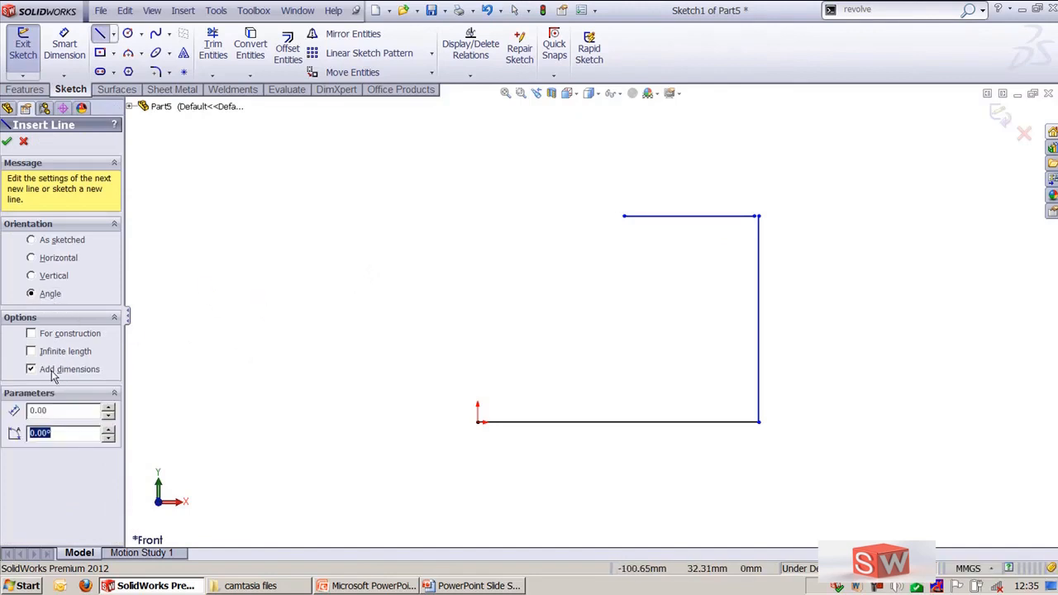
left_click(31, 370)
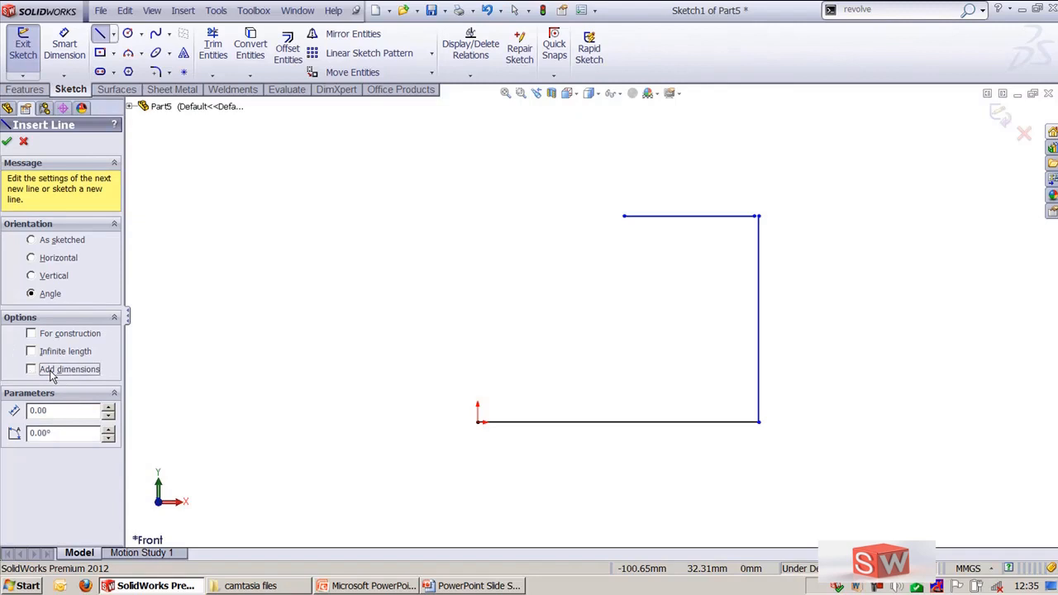
left_click(77, 414)
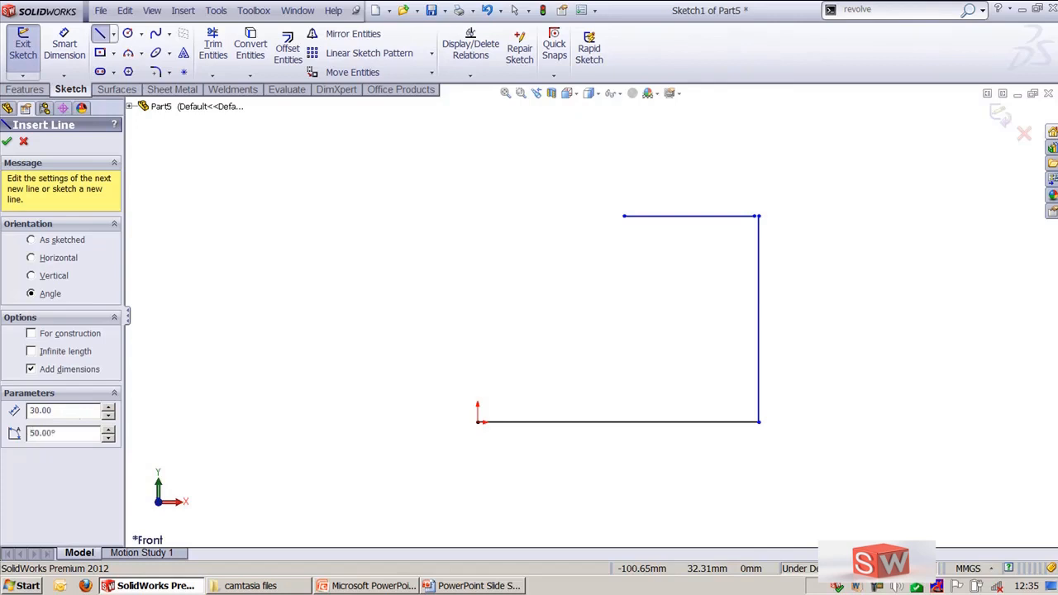
left_click(479, 421)
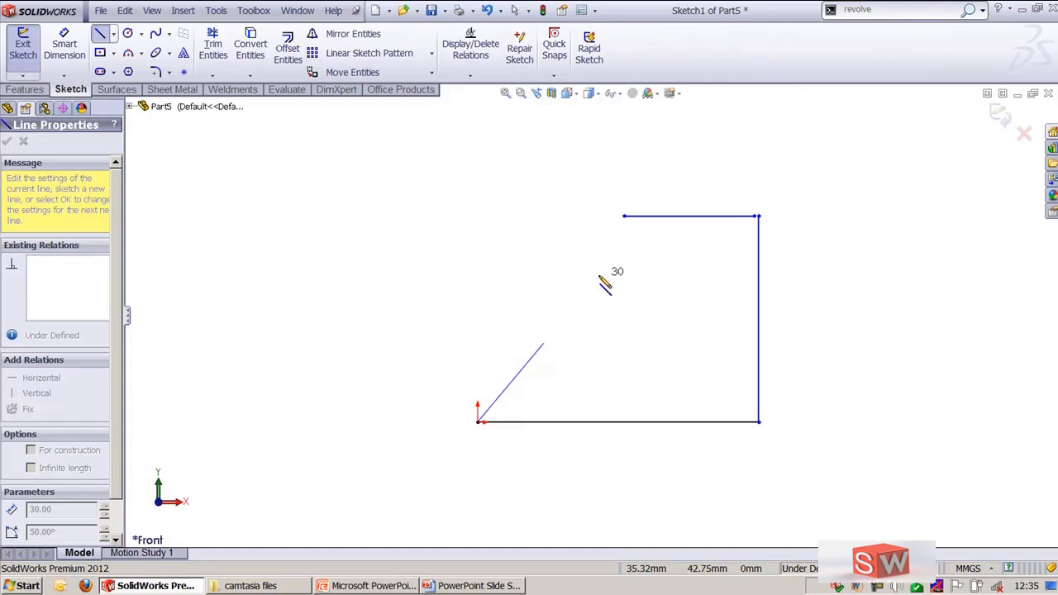
left_click(600, 277)
scroll(591, 424, "down", 2)
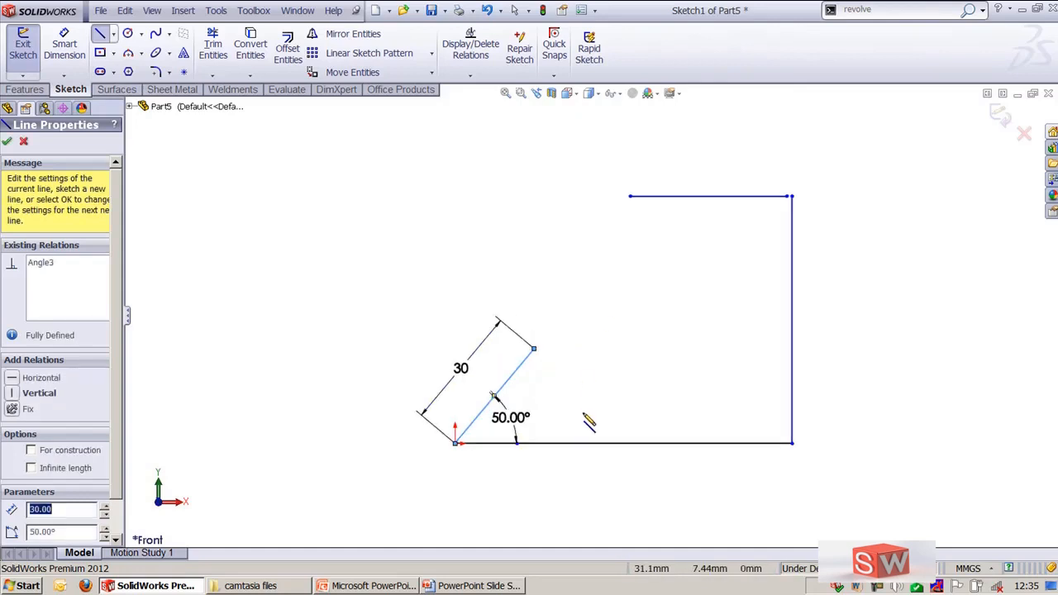
key("Escape")
Examine the length and angle dimensions added to the inclined line
left_click(438, 382)
left_click(538, 447)
left_click(437, 386)
key("Escape")
left_click(497, 439)
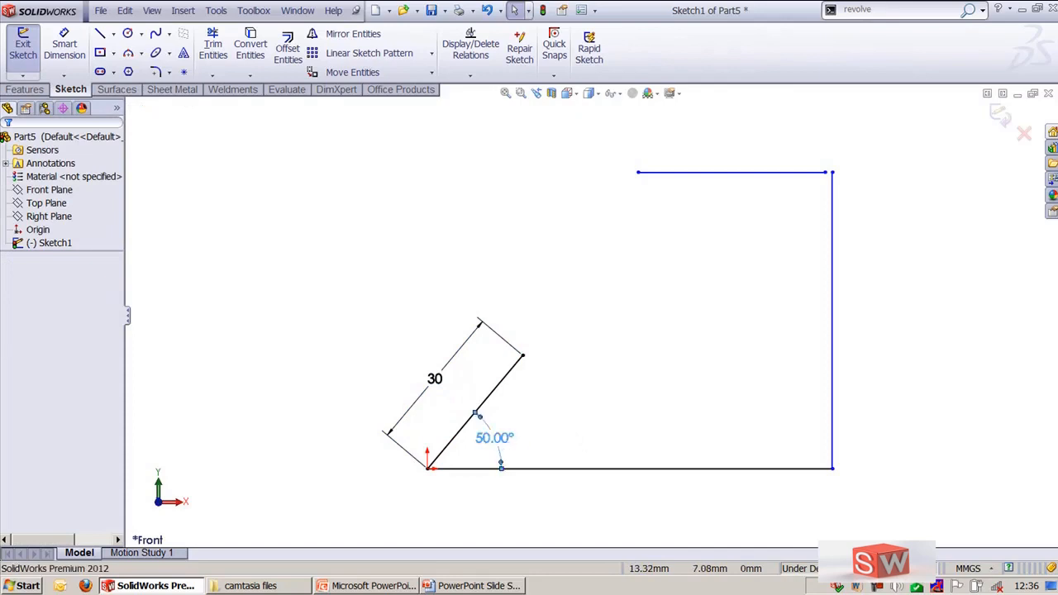
left_click(880, 377)
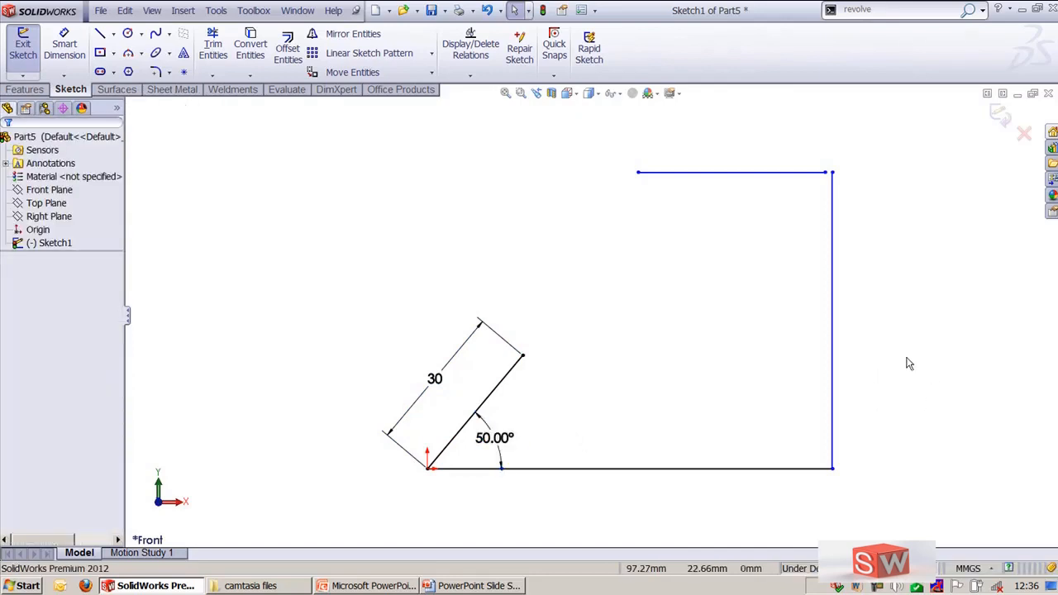
Sketch a gently rising line about 28 mm long from the upper end of the 50° line
key("f")
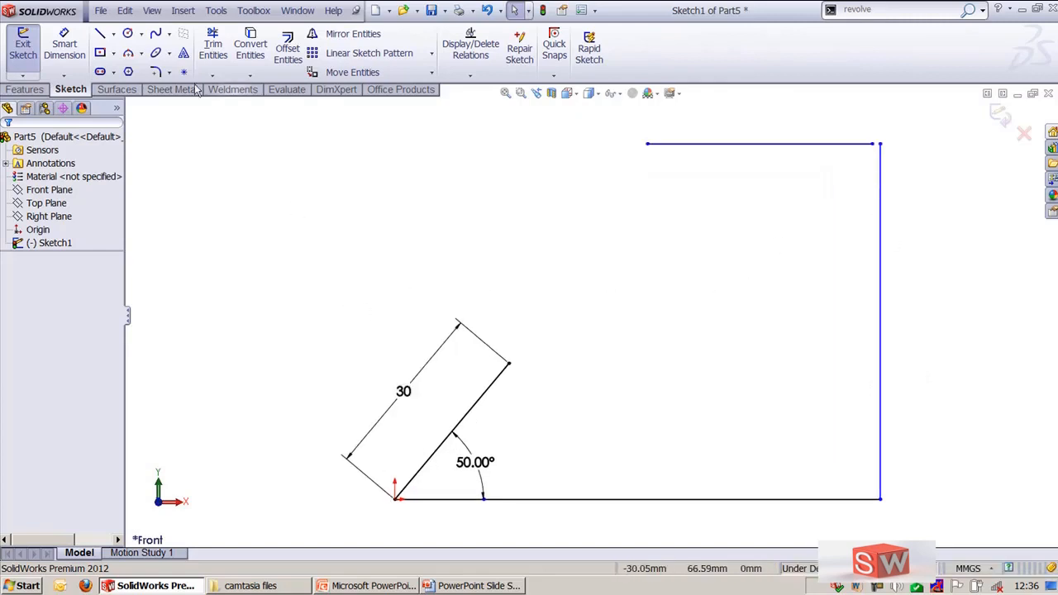
left_click(100, 33)
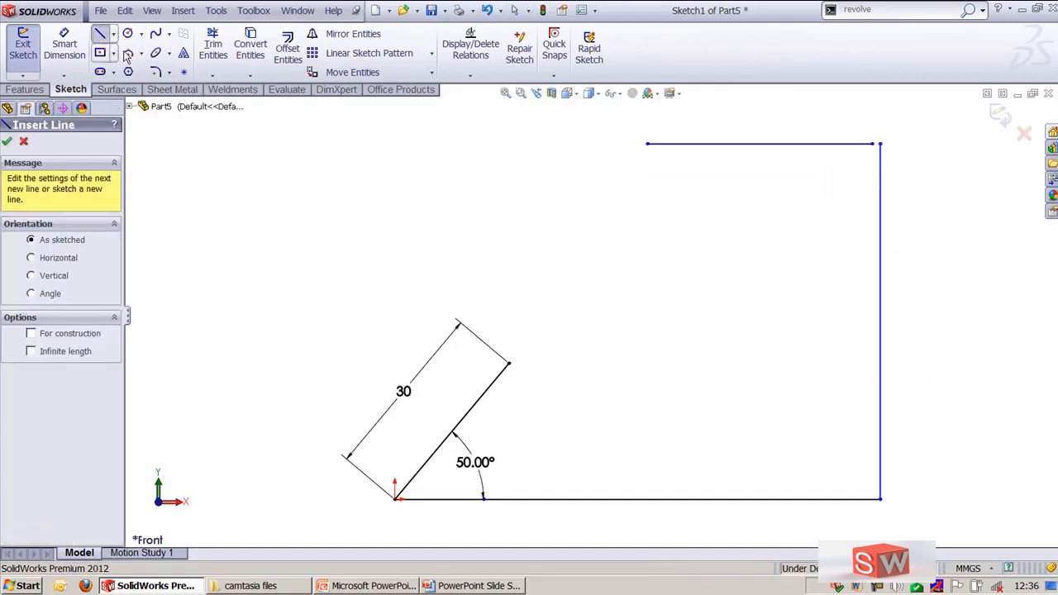
left_click(509, 365)
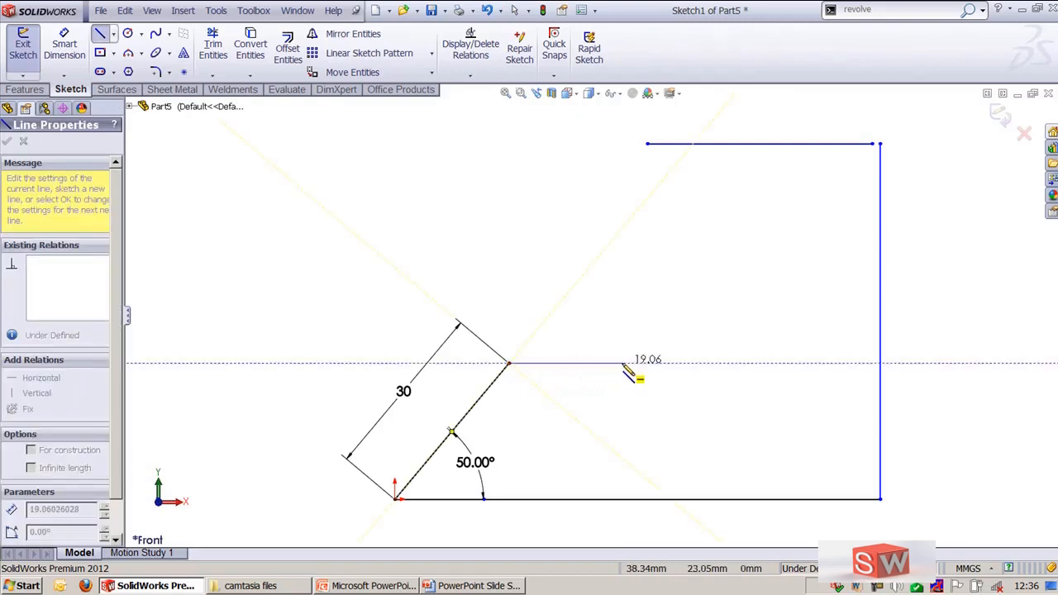
scroll(632, 376, "up", 2)
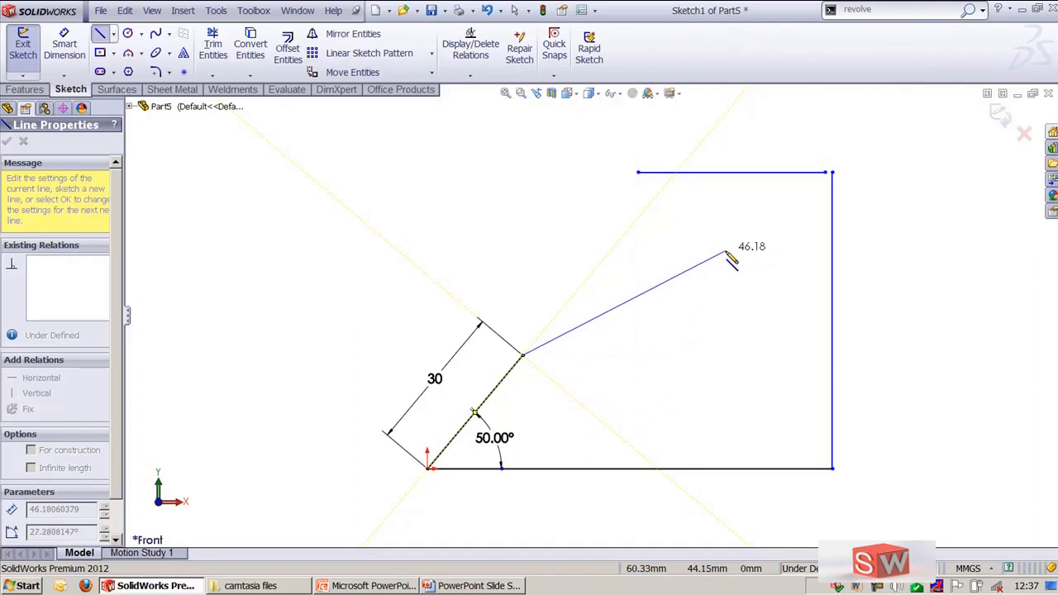
left_click(656, 322)
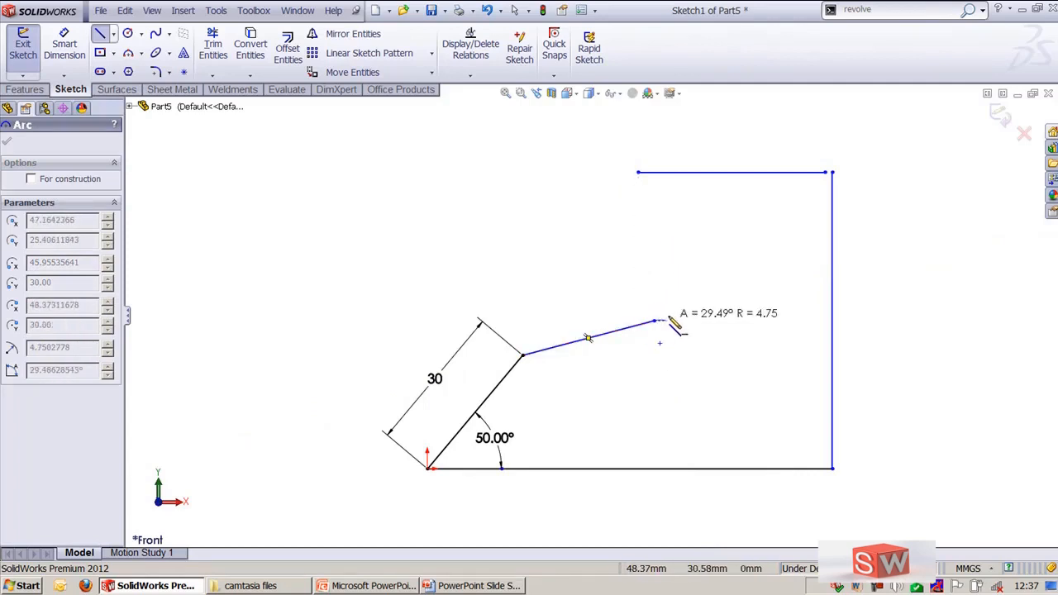
Continue with a tangent arc of about 10 mm radius and a vertical line about 10 mm long to the upper line's open end
left_click(639, 223)
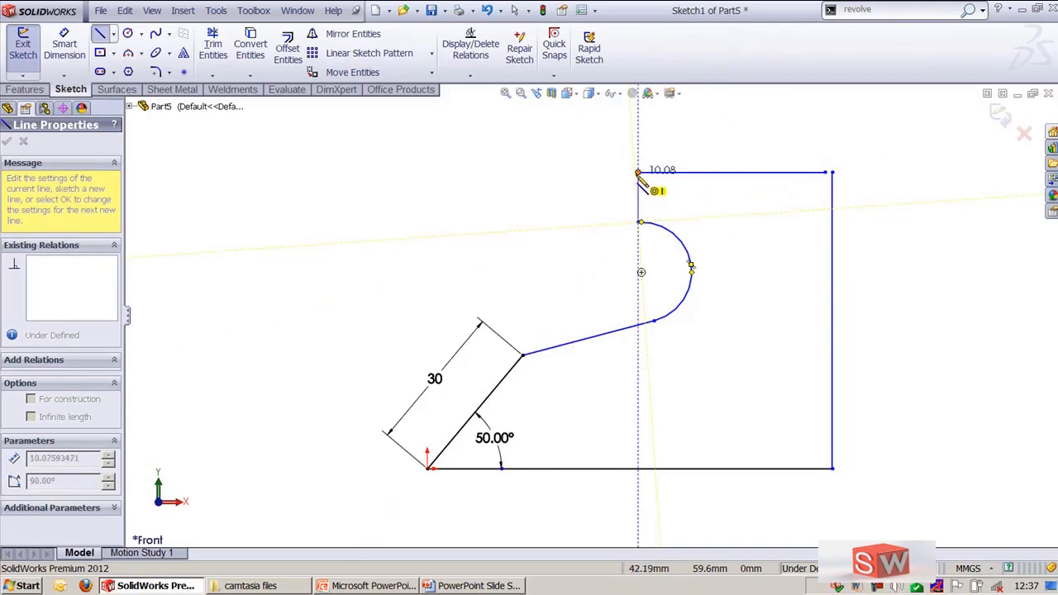
left_click(637, 172)
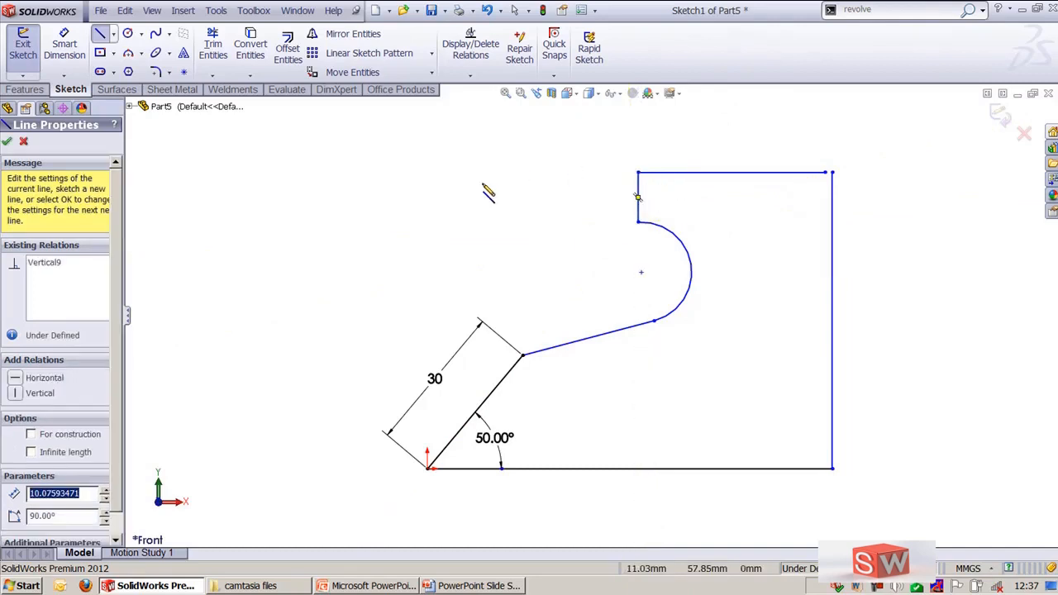
key("Escape")
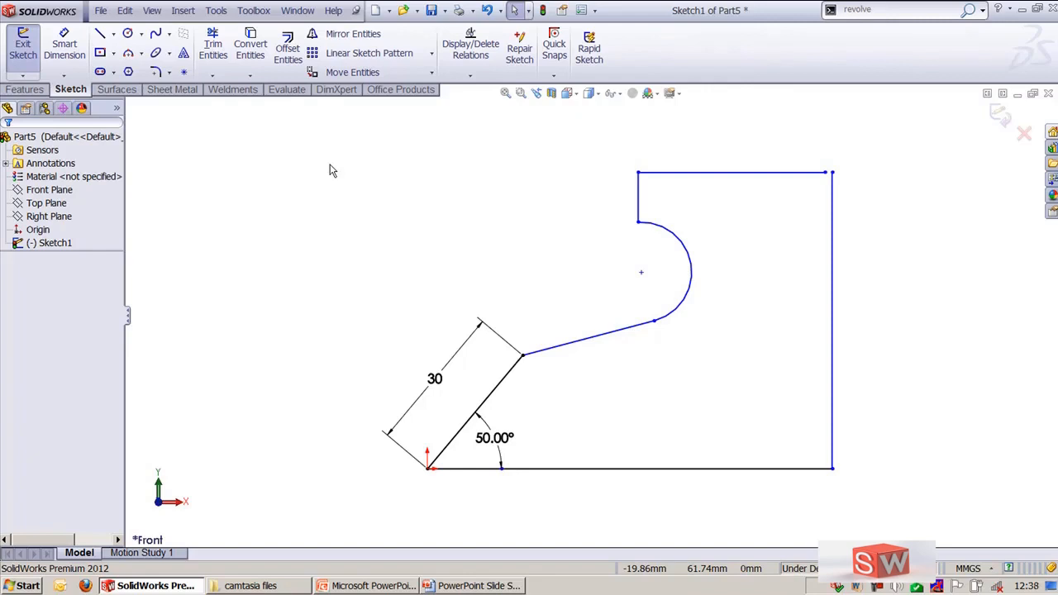
Sketch a construction line from the upper end of the 50° line to the lower end of the long vertical line
key("l")
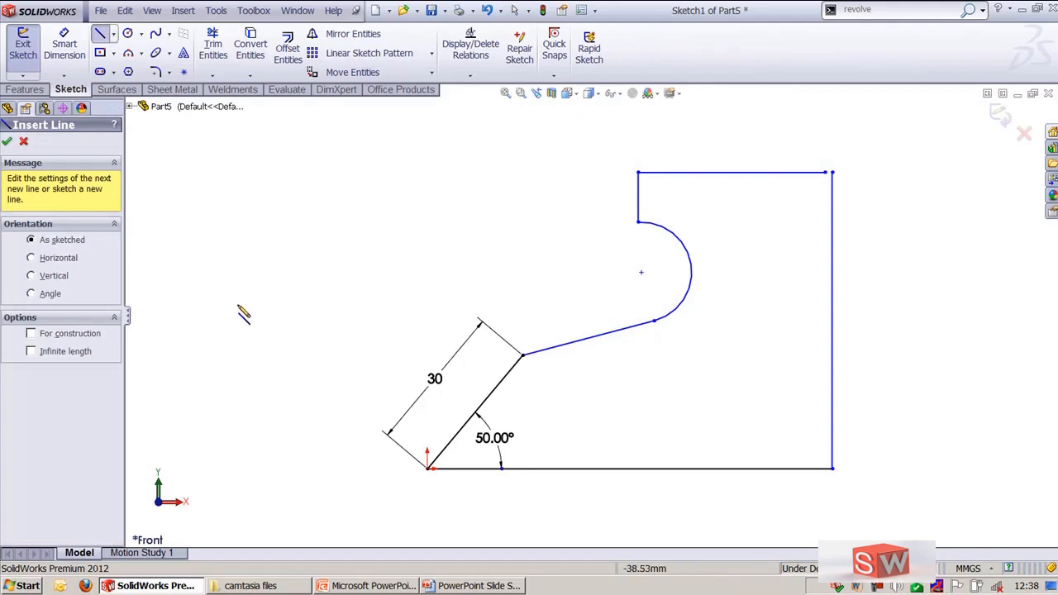
left_click(47, 335)
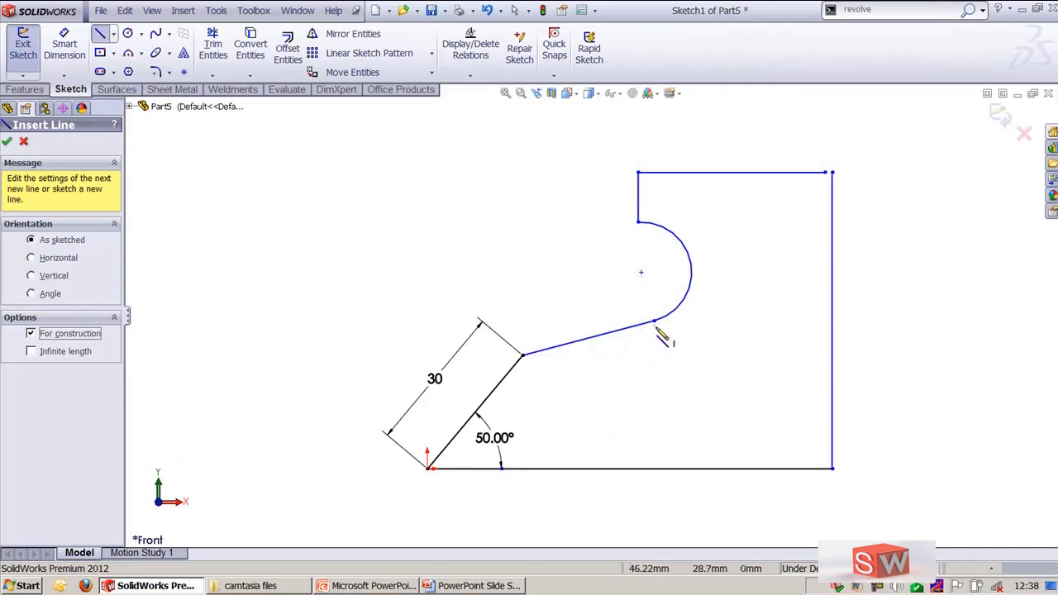
left_click(525, 358)
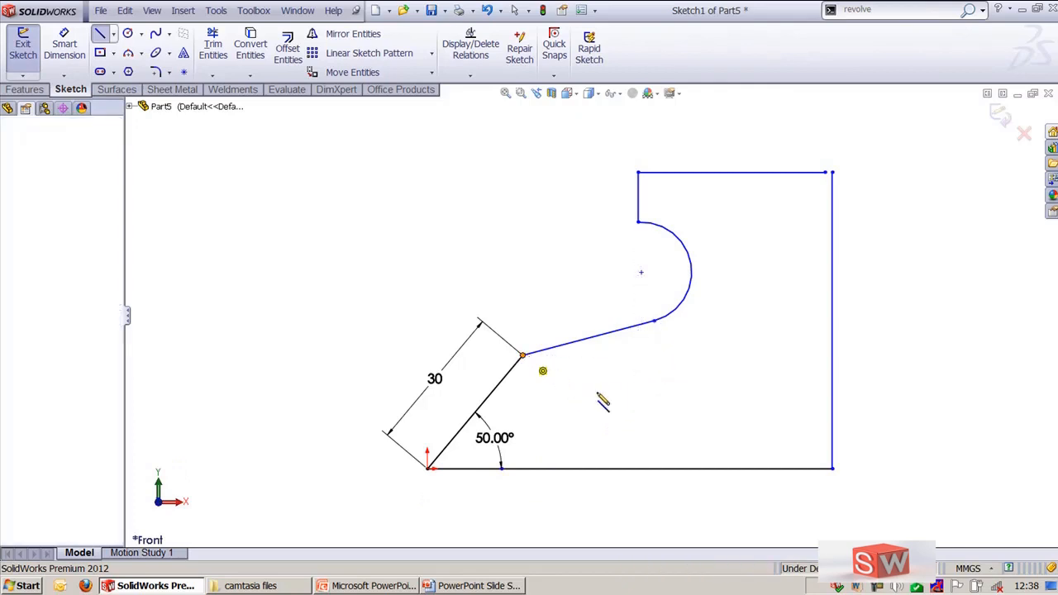
left_click(833, 469)
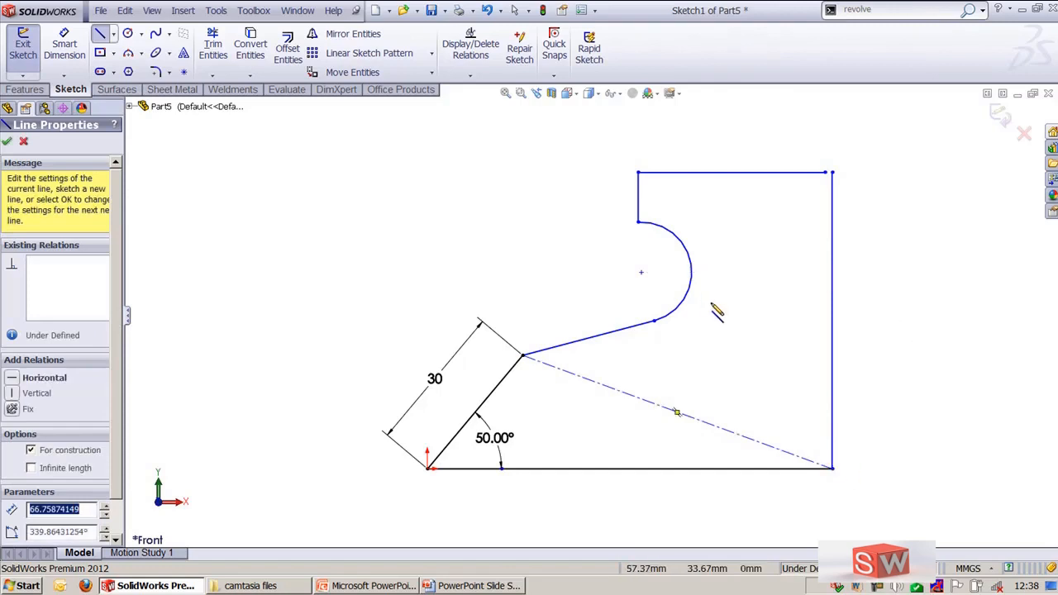
key("Escape")
key("Escape")
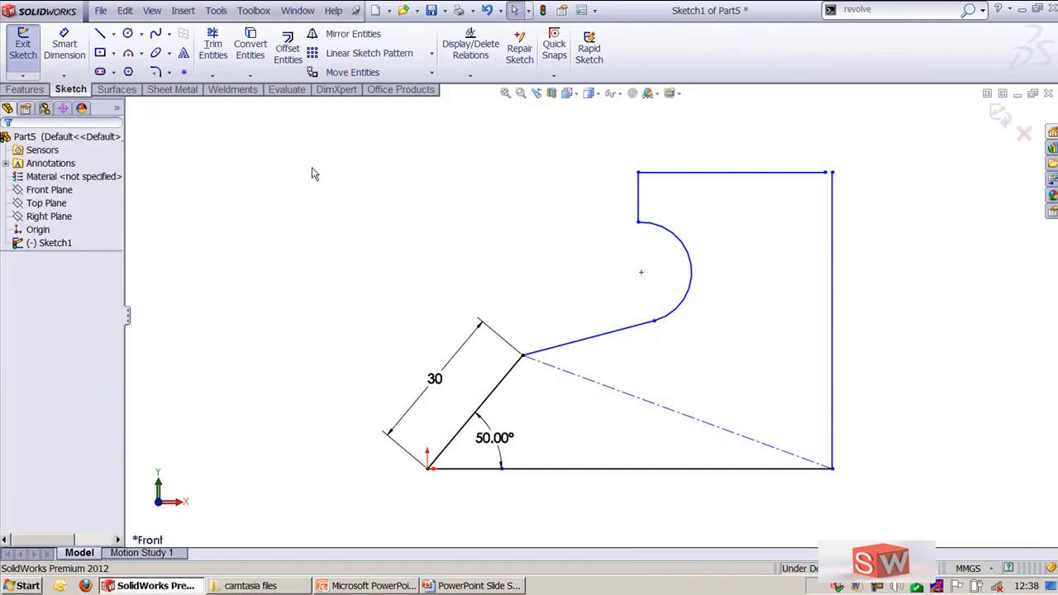
Sketch an infinite-length line through the arc's center and the lower end of the long vertical line
key("l")
left_click(76, 354)
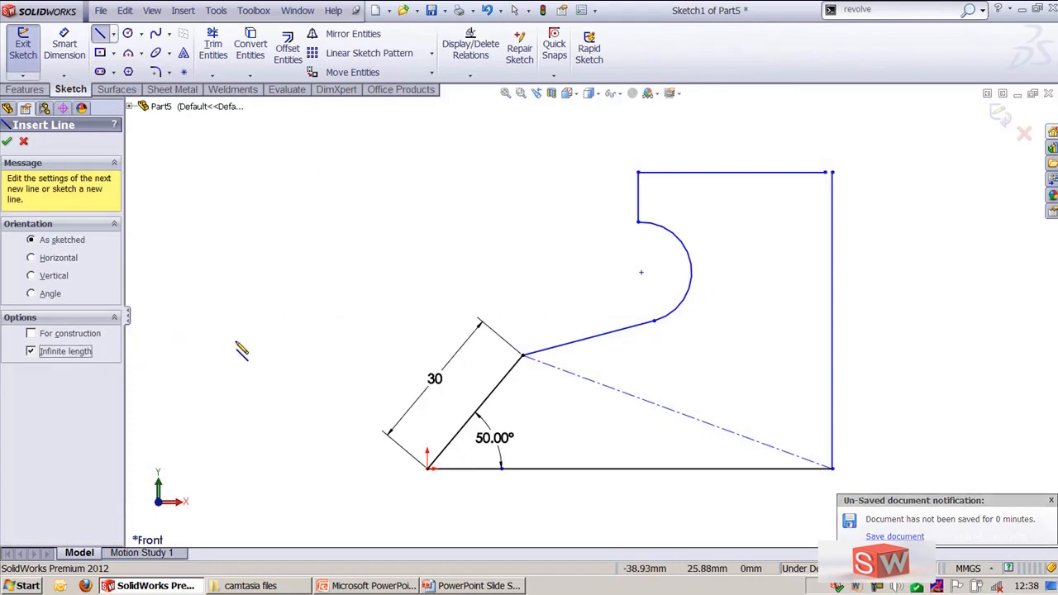
left_click(641, 272)
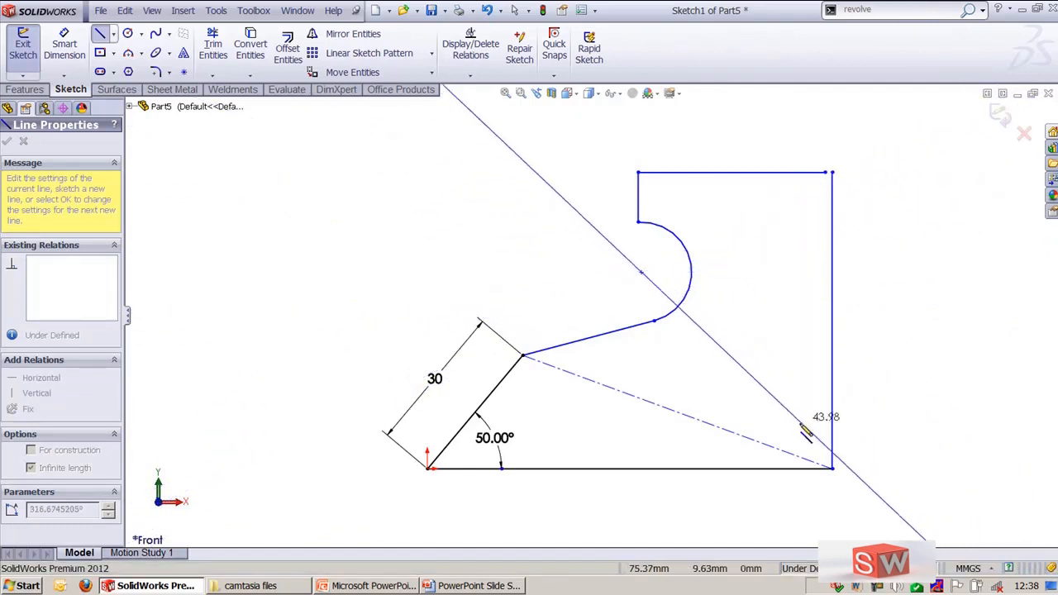
left_click(833, 469)
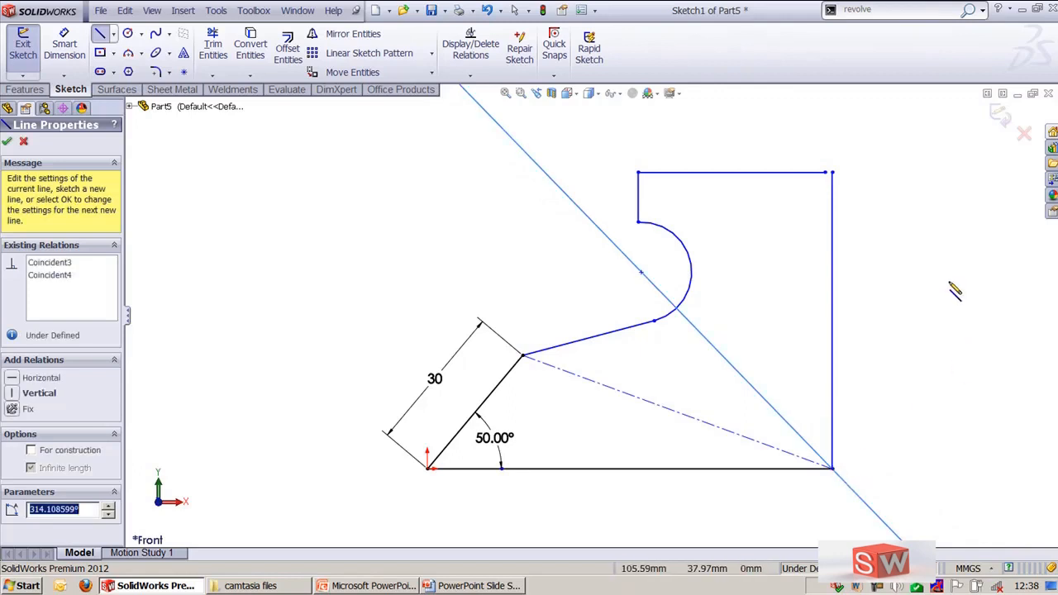
key("Escape")
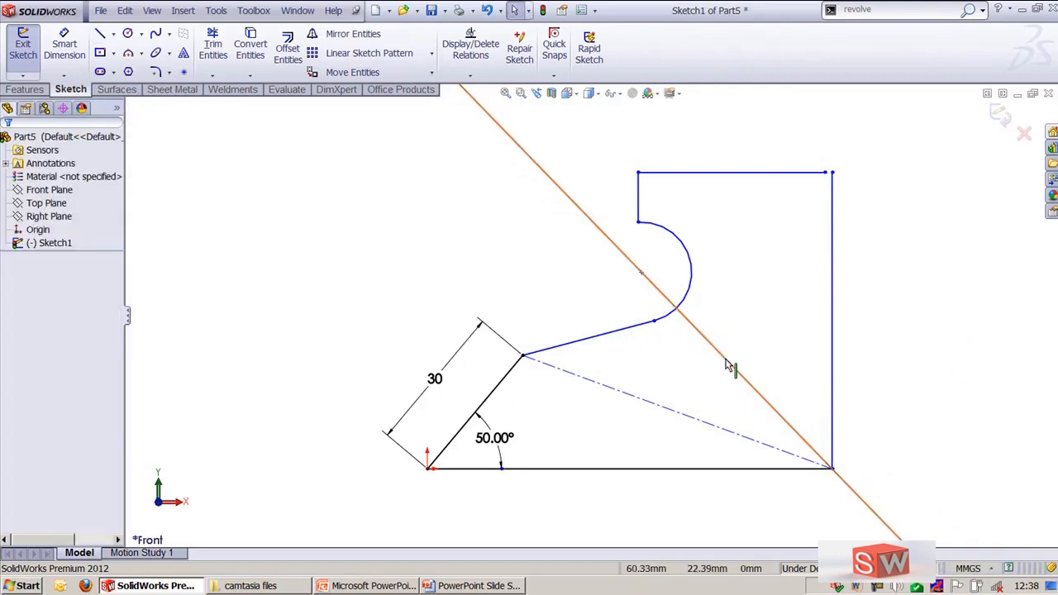
Convert the infinite line to construction geometry
left_click(728, 364)
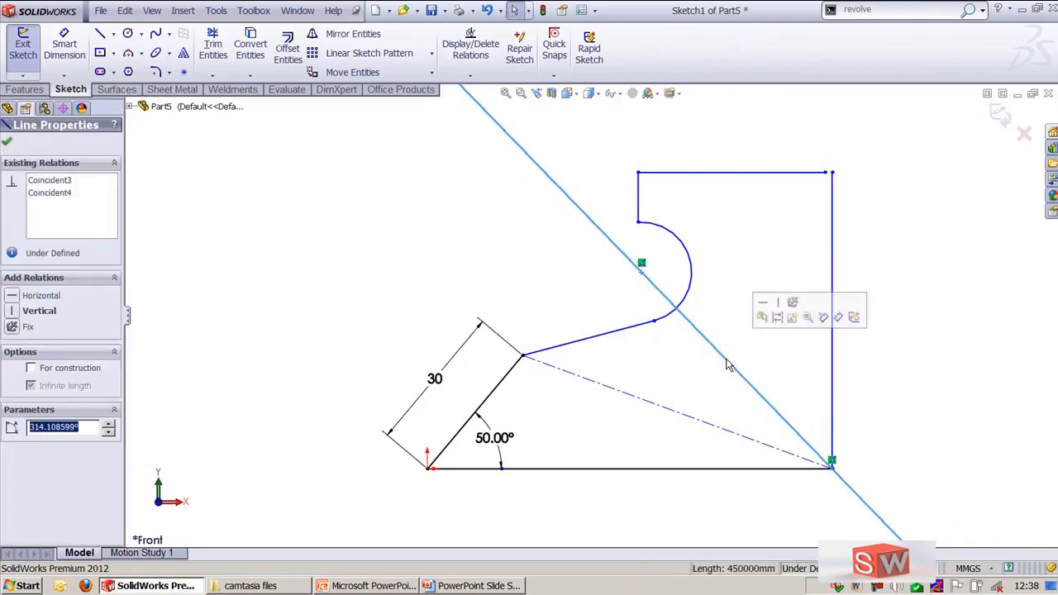
left_click(51, 369)
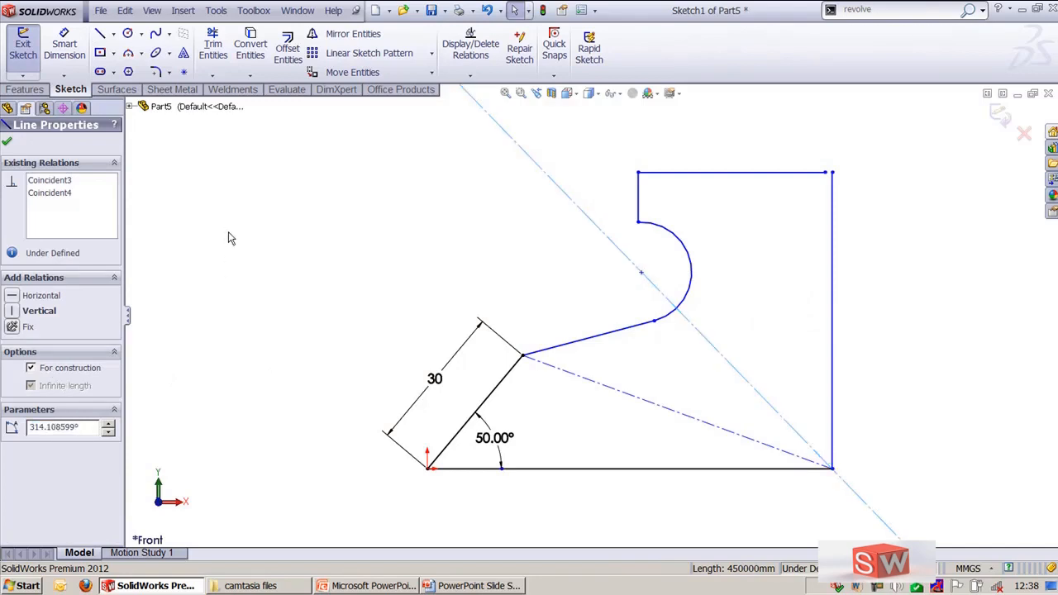
left_click(8, 142)
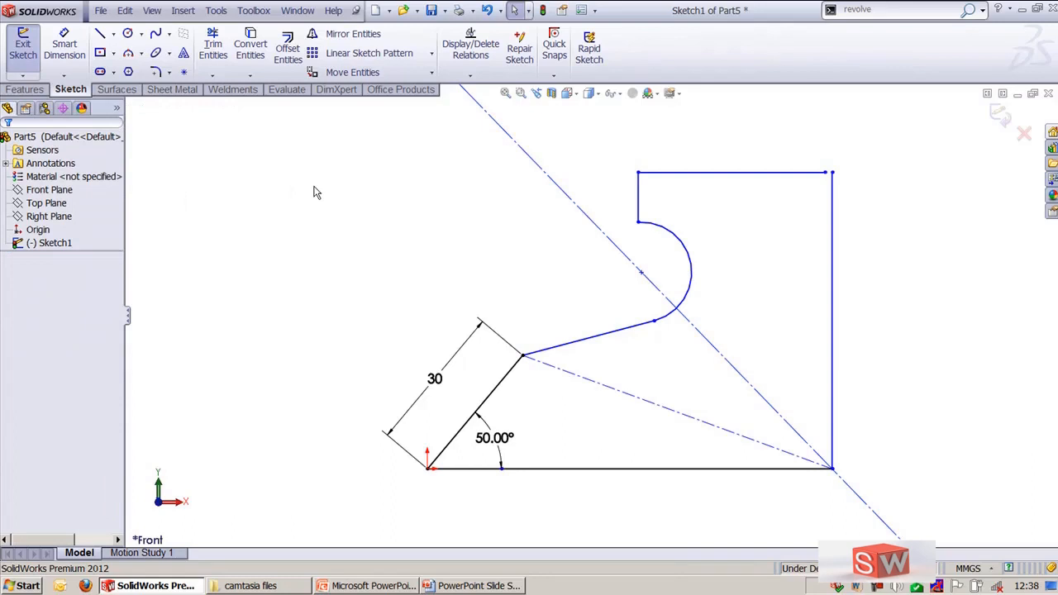
Start the Line tool for another sketch line
left_click(100, 33)
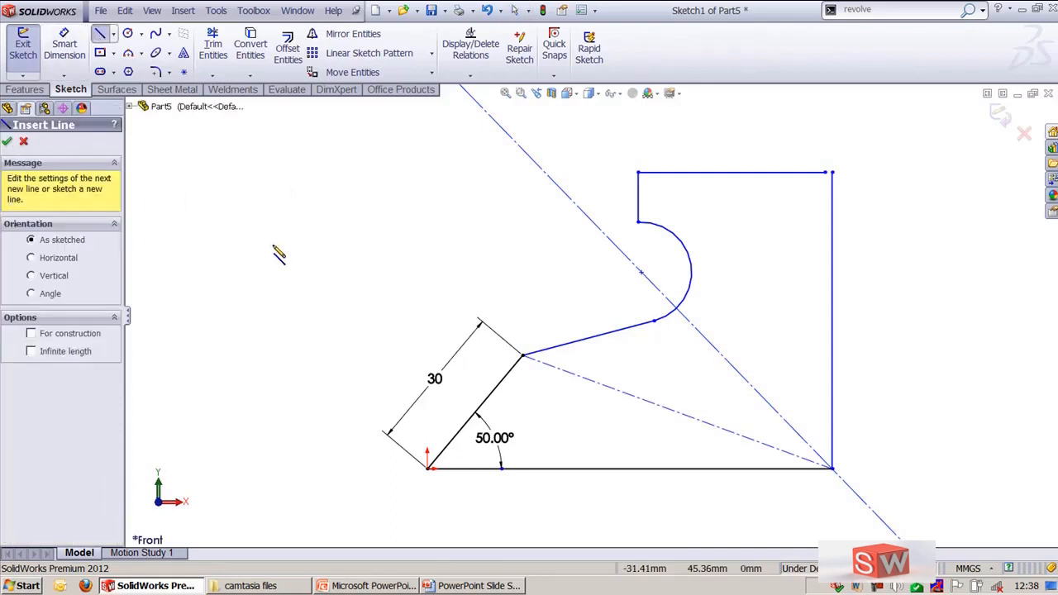